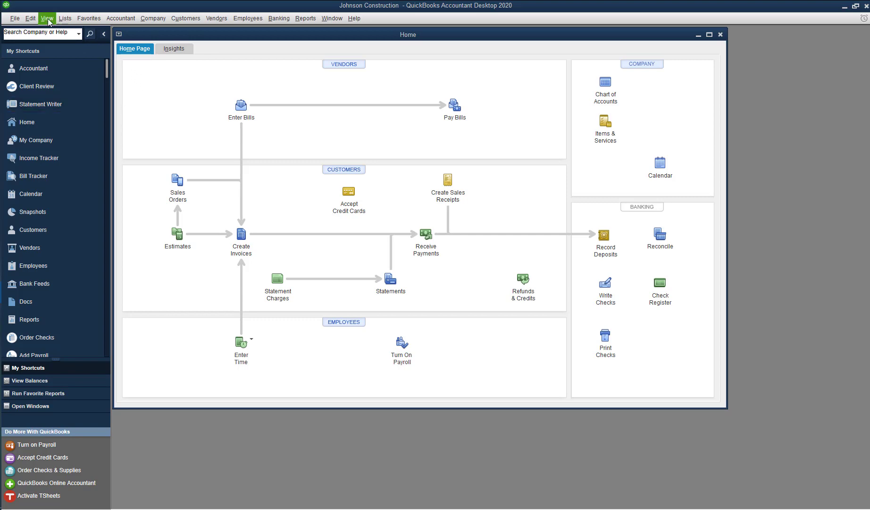
Set the Desktop View preferences to One Window with colored icons and a light background on the Top Icon Bar
left_click(30, 19)
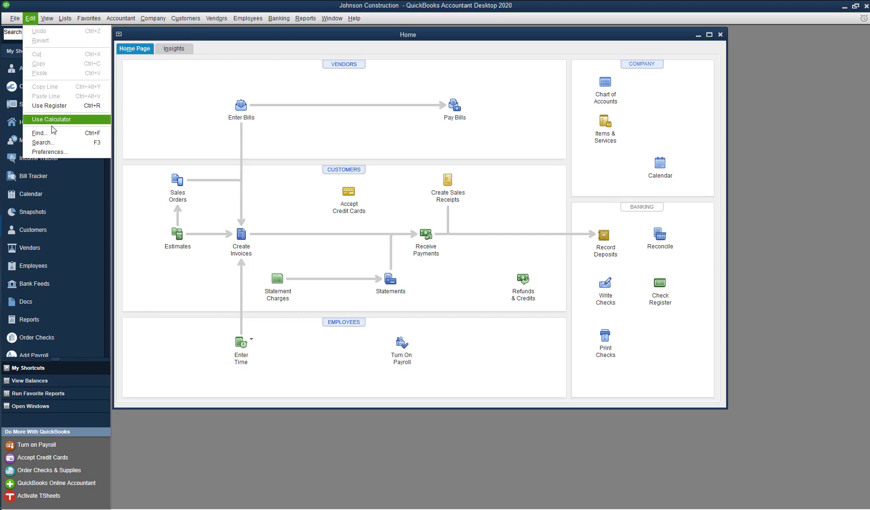
left_click(52, 151)
left_click(227, 174)
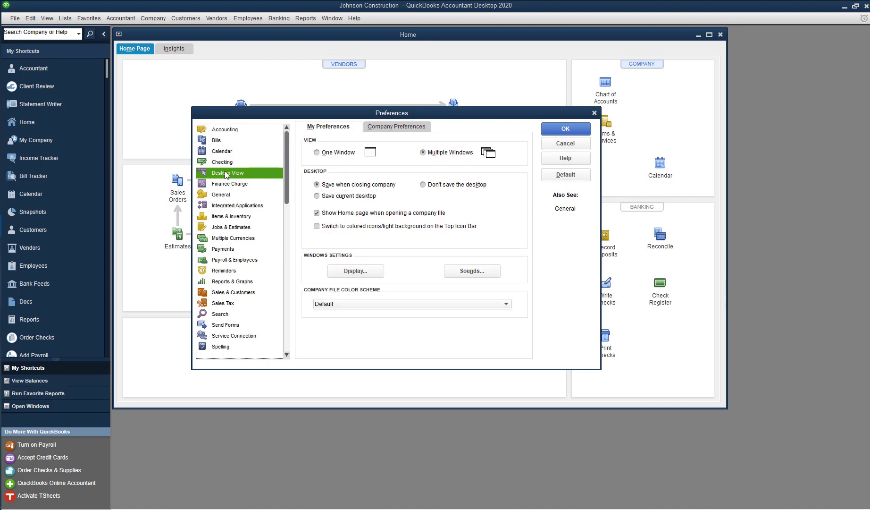
left_click(316, 153)
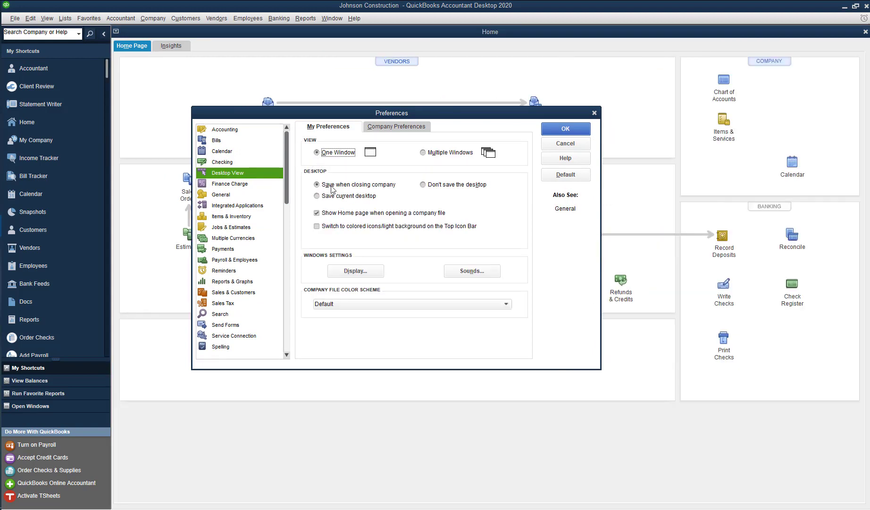
left_click(316, 227)
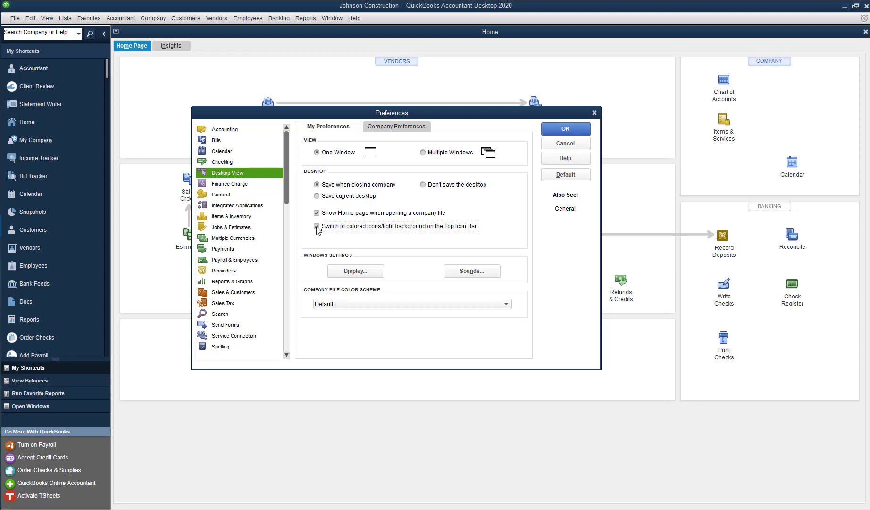
left_click(555, 129)
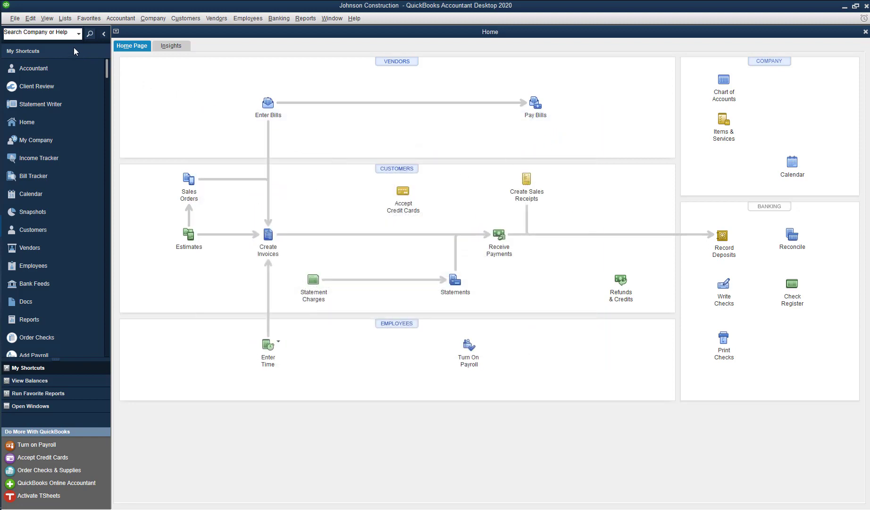
Switch the layout to the Top Icon Bar and display the Open Window List
left_click(47, 20)
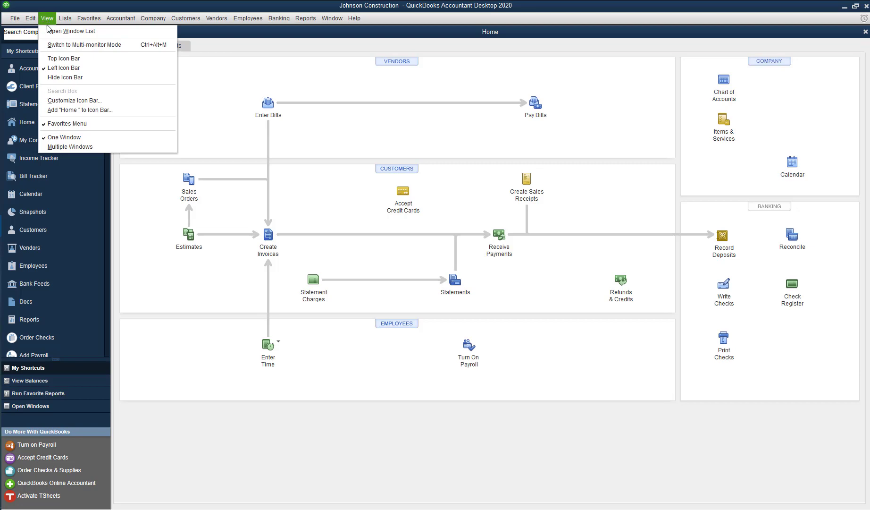
left_click(51, 59)
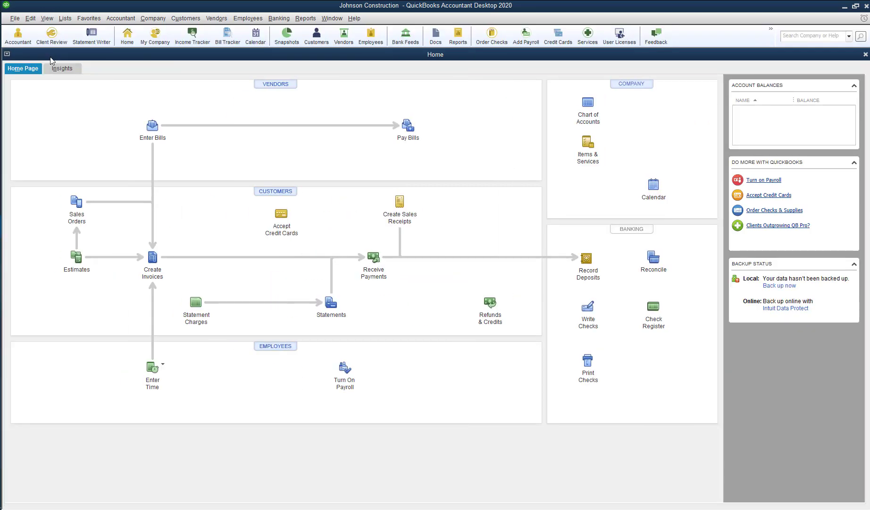
left_click(47, 20)
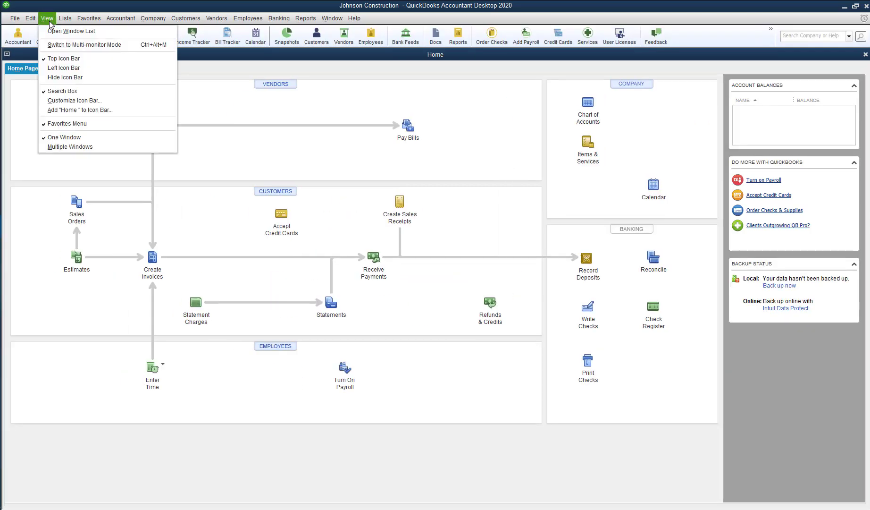
left_click(52, 31)
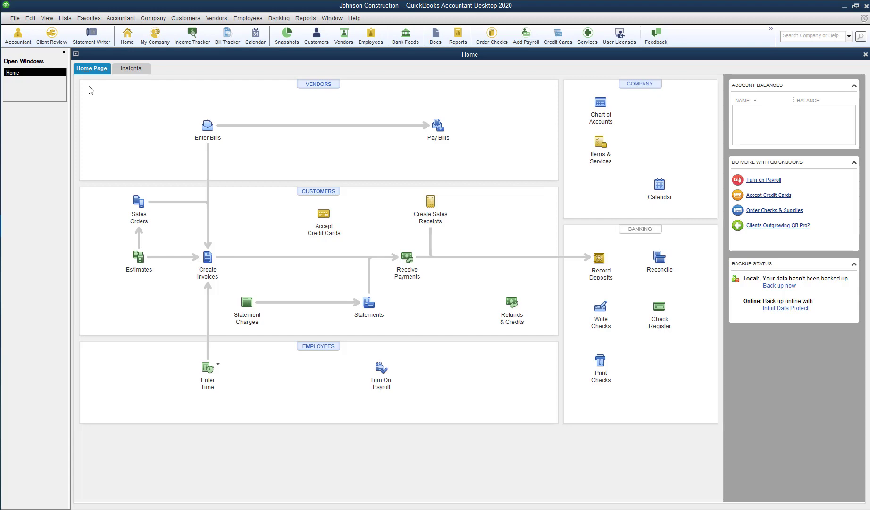
Enable Pressing Enter moves between fields in the General preferences, review the company-wide General settings, and save while switching to Desktop View preferences
left_click(31, 23)
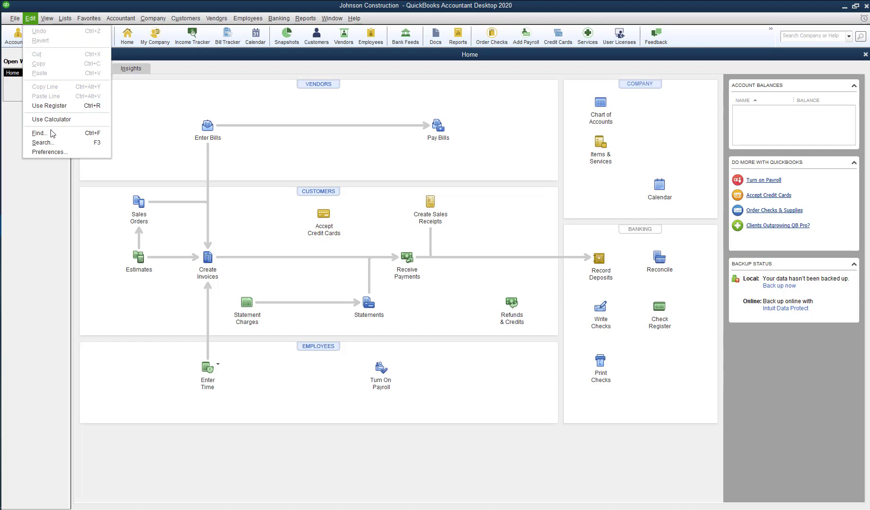
left_click(52, 151)
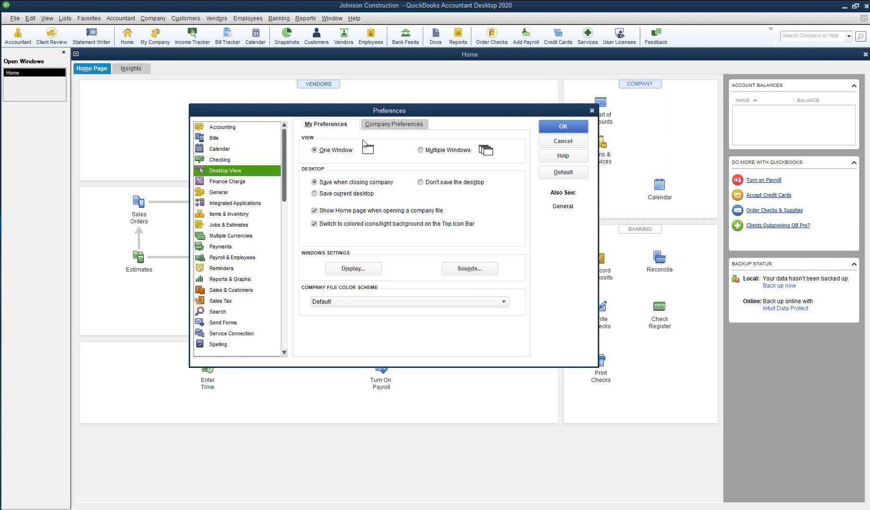
left_click(225, 193)
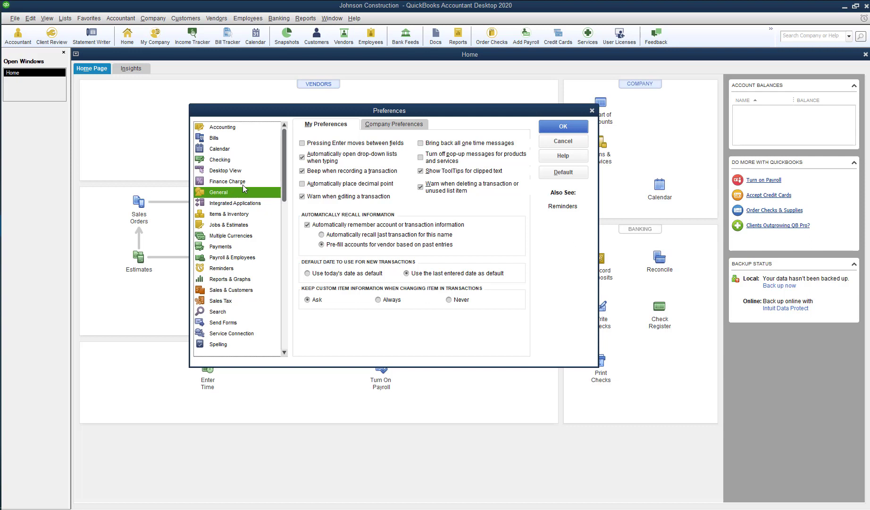
left_click(301, 144)
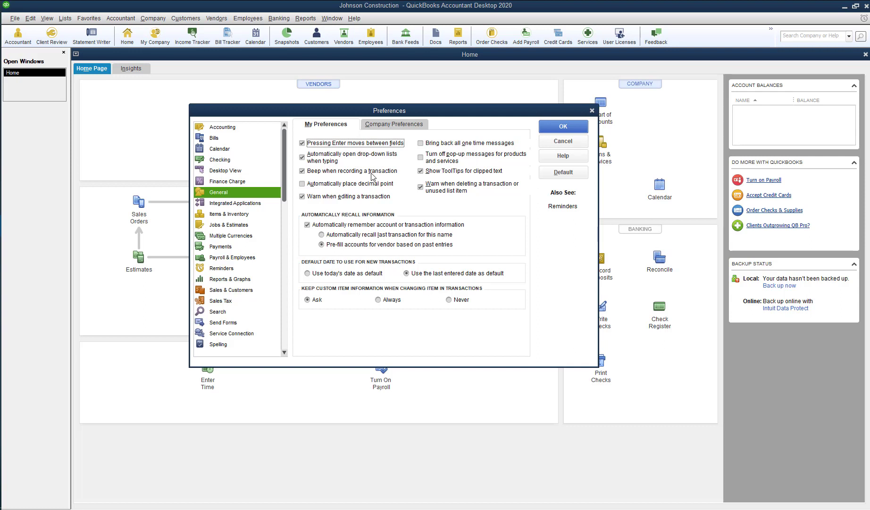
left_click(389, 125)
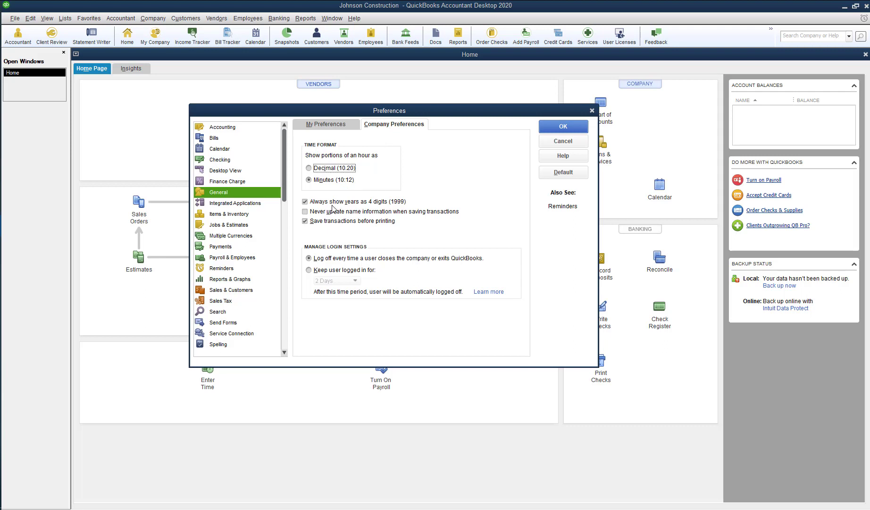
left_click(233, 175)
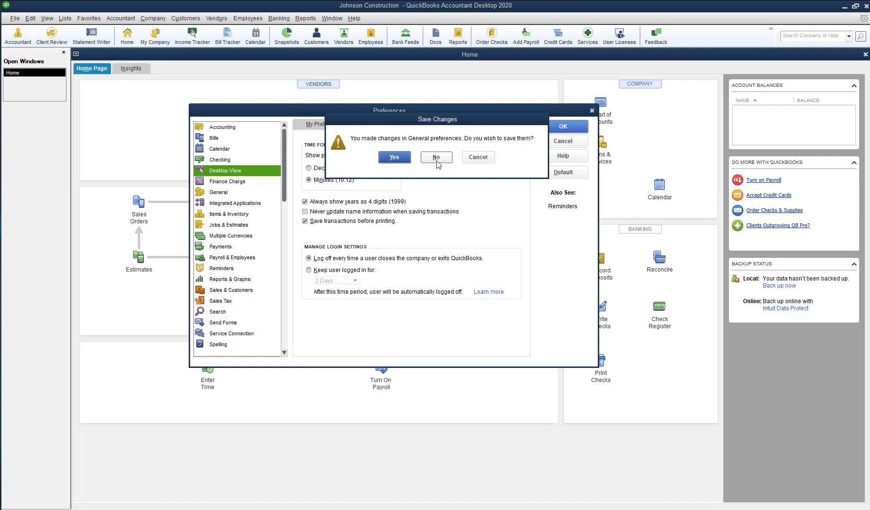
left_click(398, 159)
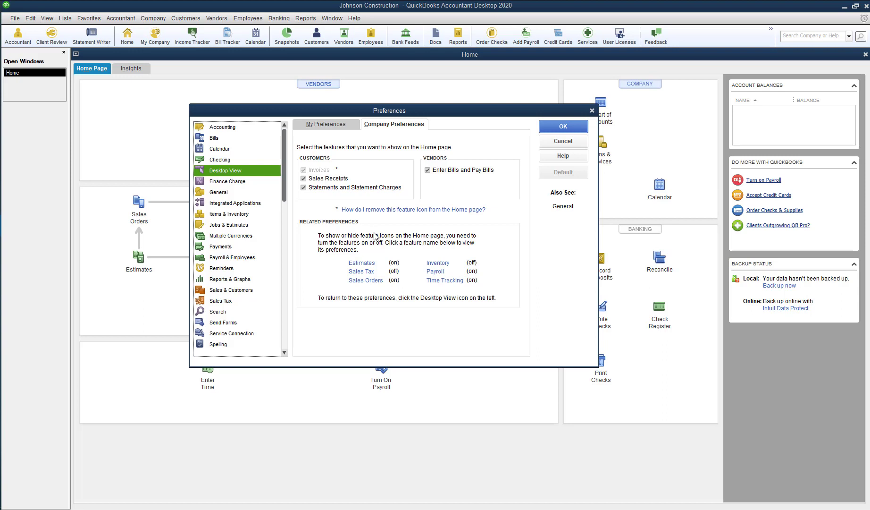
Activate inventory and purchase orders in the company Items & Inventory preferences, save, and reopen the Home page
left_click(435, 264)
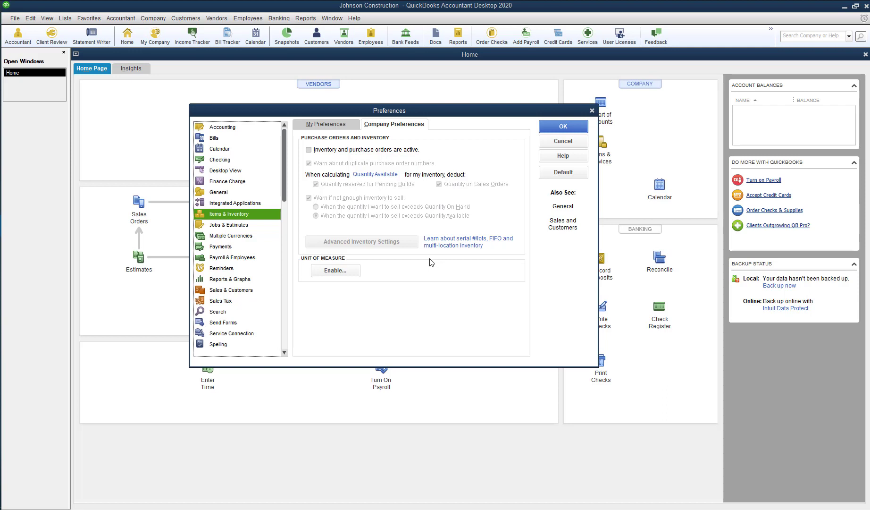
left_click(309, 149)
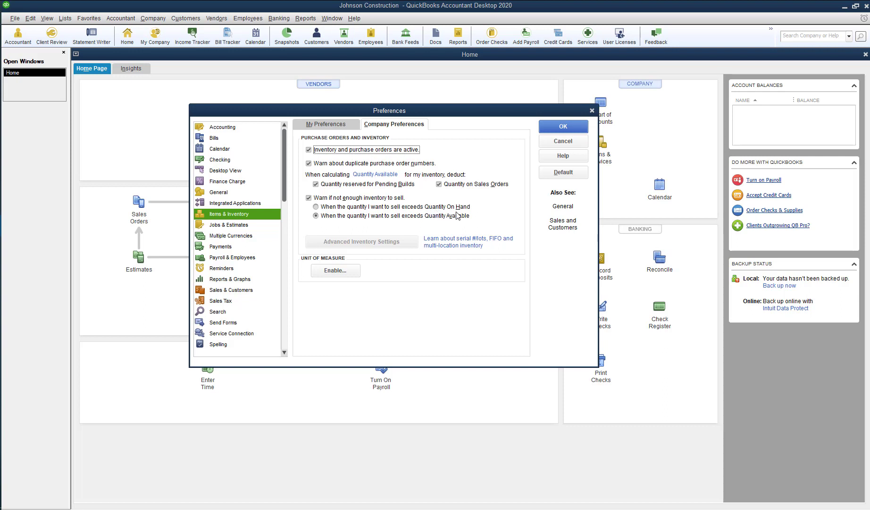
left_click(556, 127)
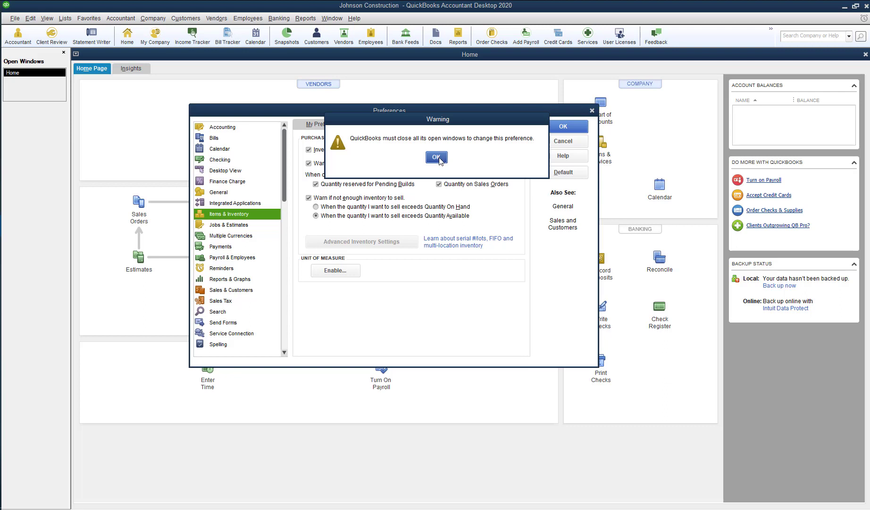
left_click(438, 160)
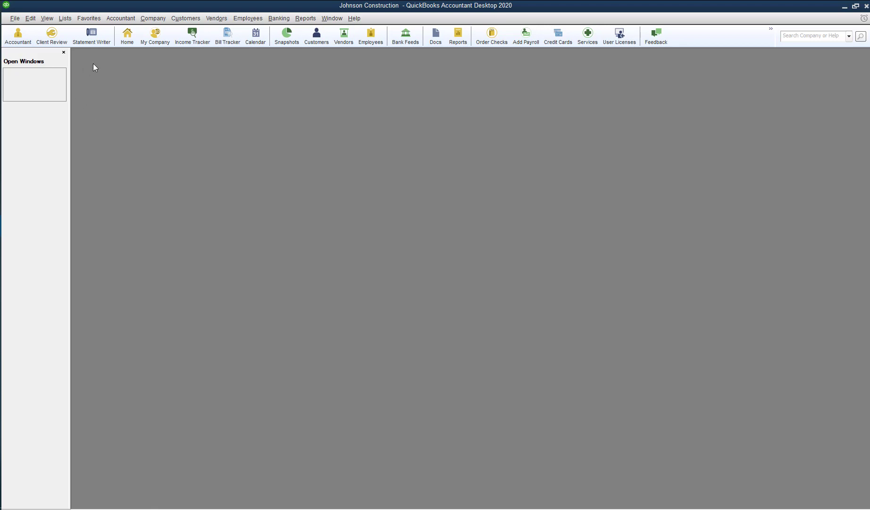
left_click(126, 36)
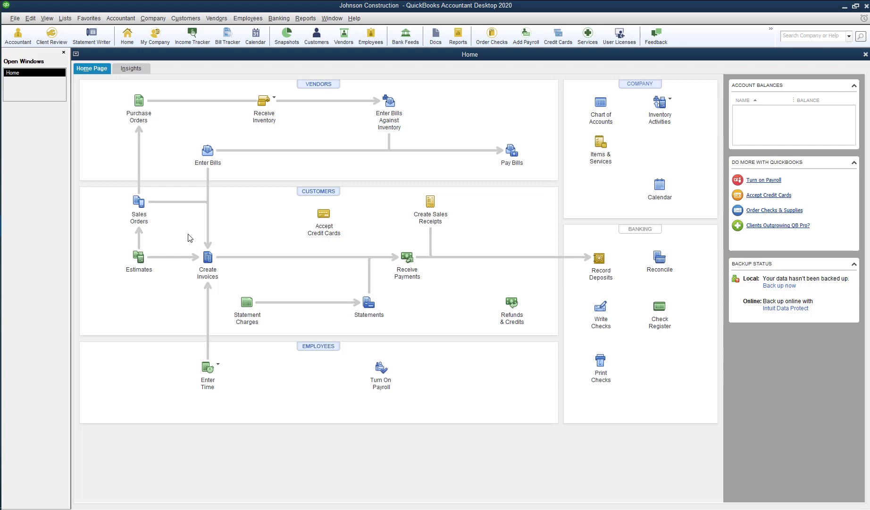
Open the company-wide Accounting preferences
left_click(30, 18)
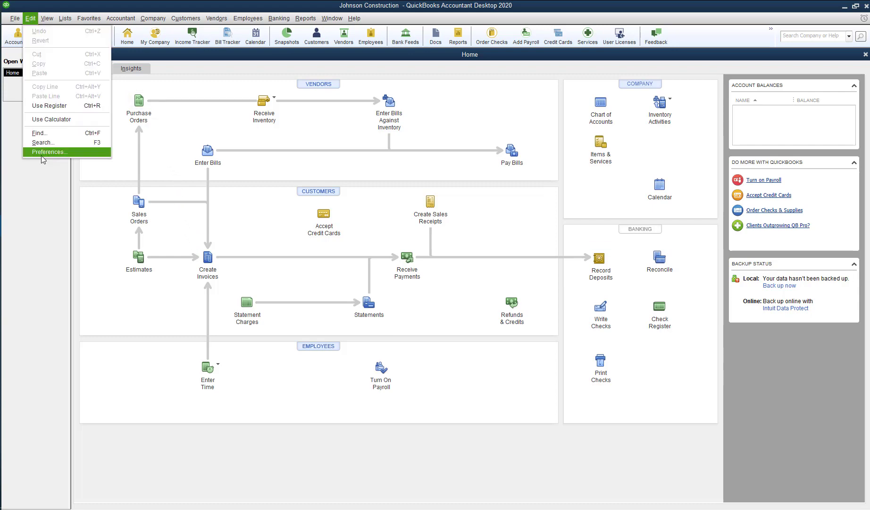
left_click(43, 152)
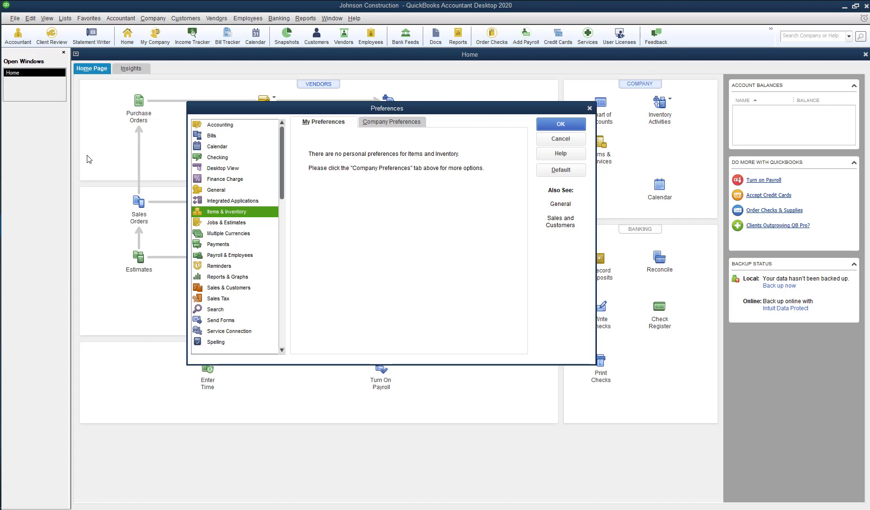
left_click(211, 124)
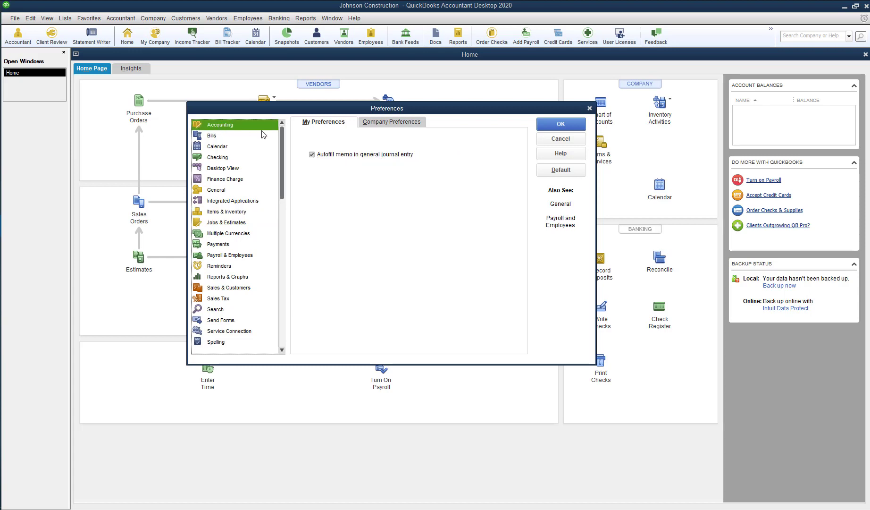
left_click(390, 124)
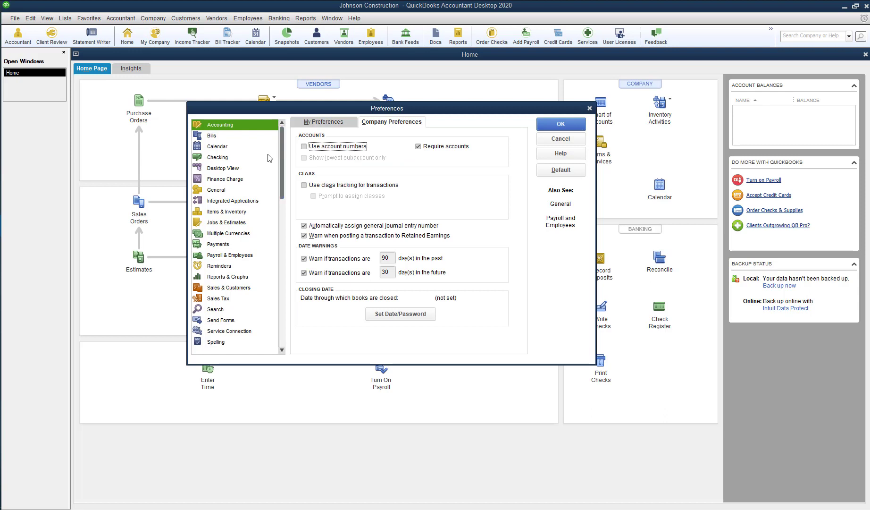
Try the account numbers and class tracking options, switching each on and back off
left_click(304, 147)
left_click(305, 146)
left_click(305, 185)
left_click(305, 186)
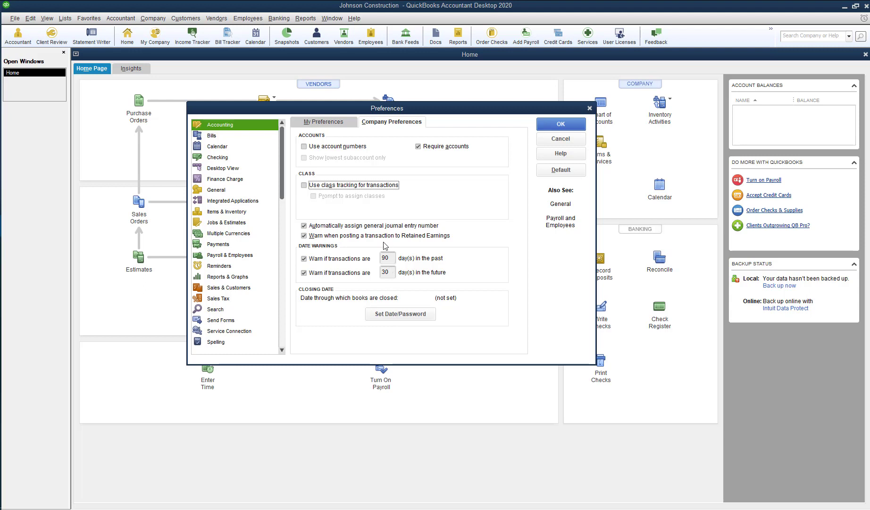
Turn on class tracking for transactions and save the Accounting preferences
left_click(309, 186)
left_click(557, 124)
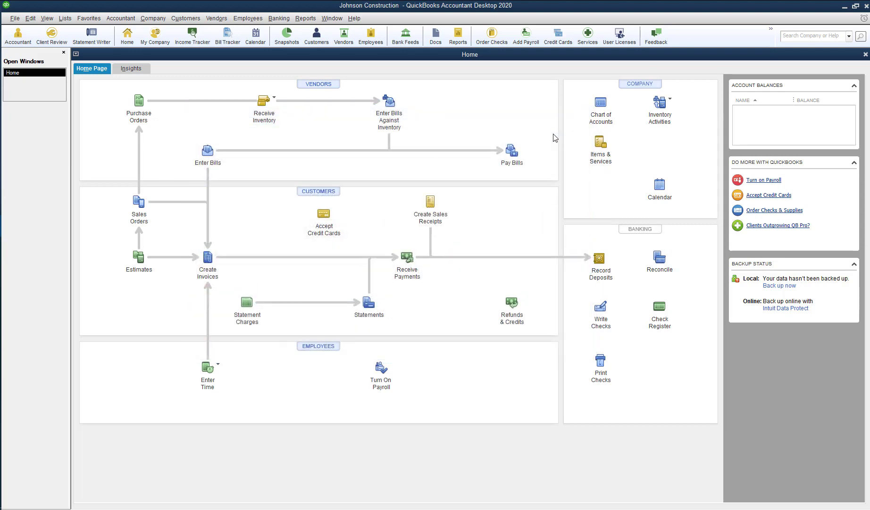